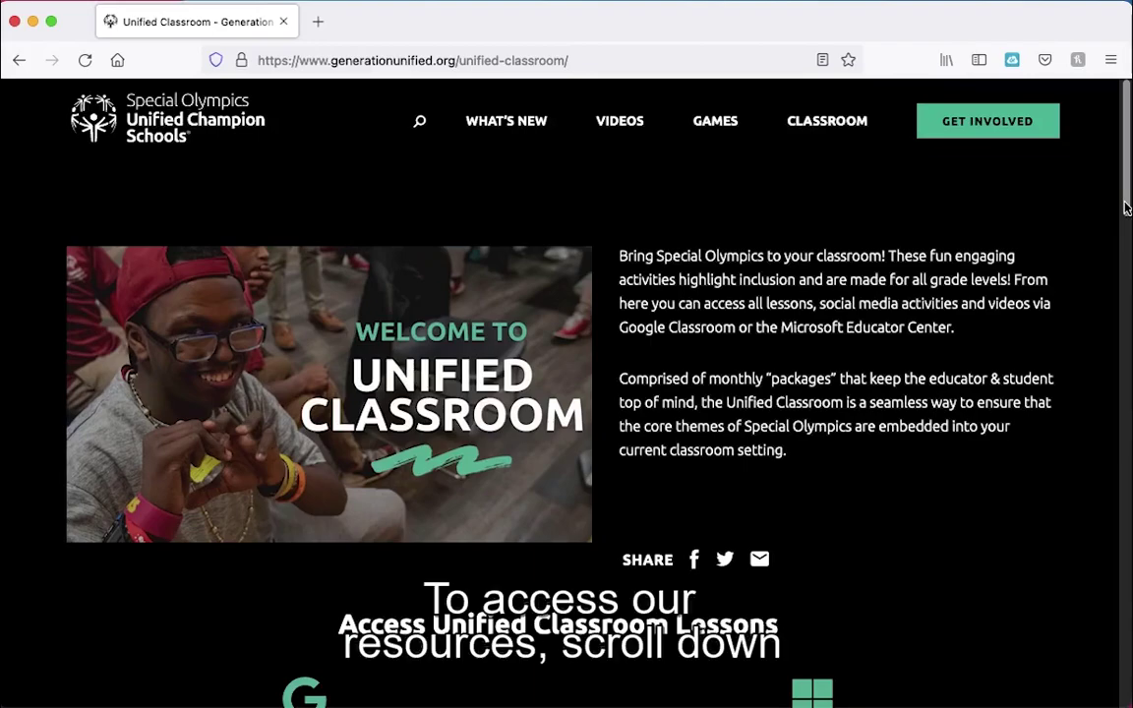
drag(1122, 203, 1129, 260)
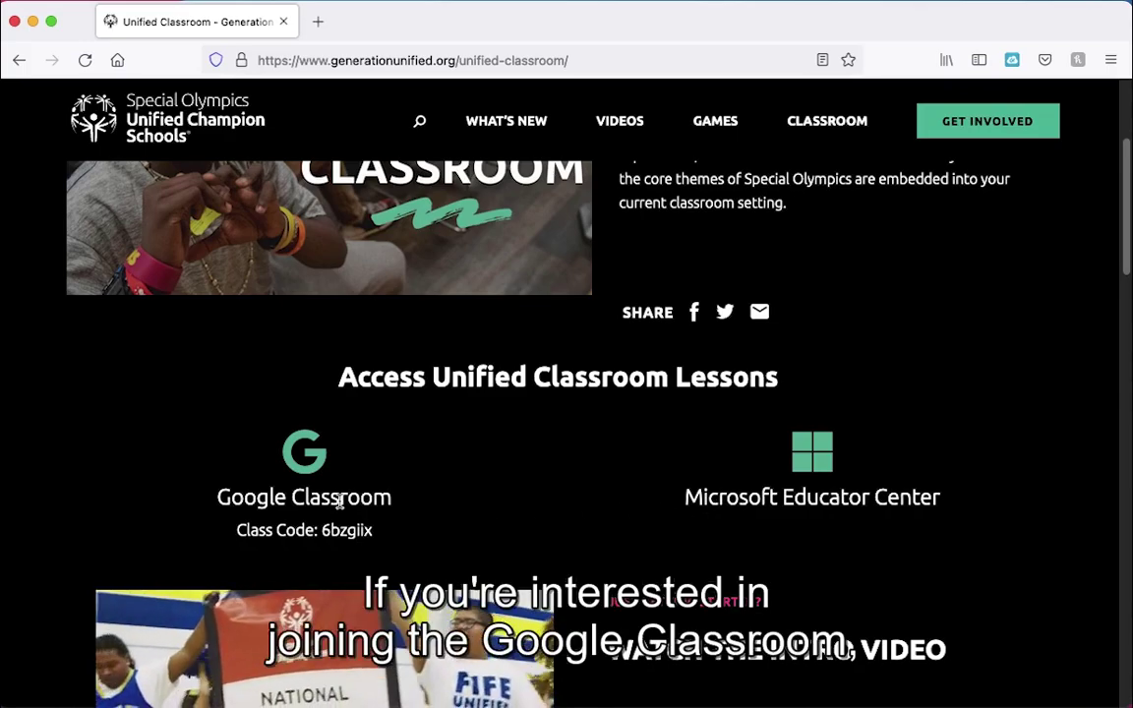
double_click(325, 531)
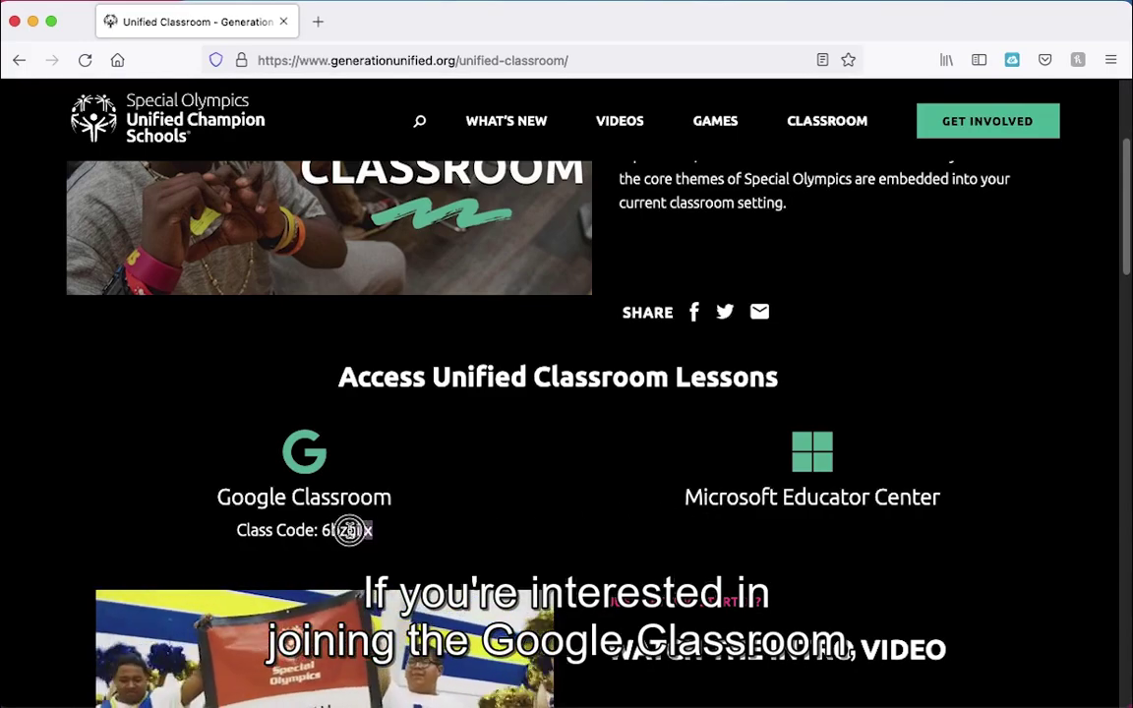
right_click(333, 531)
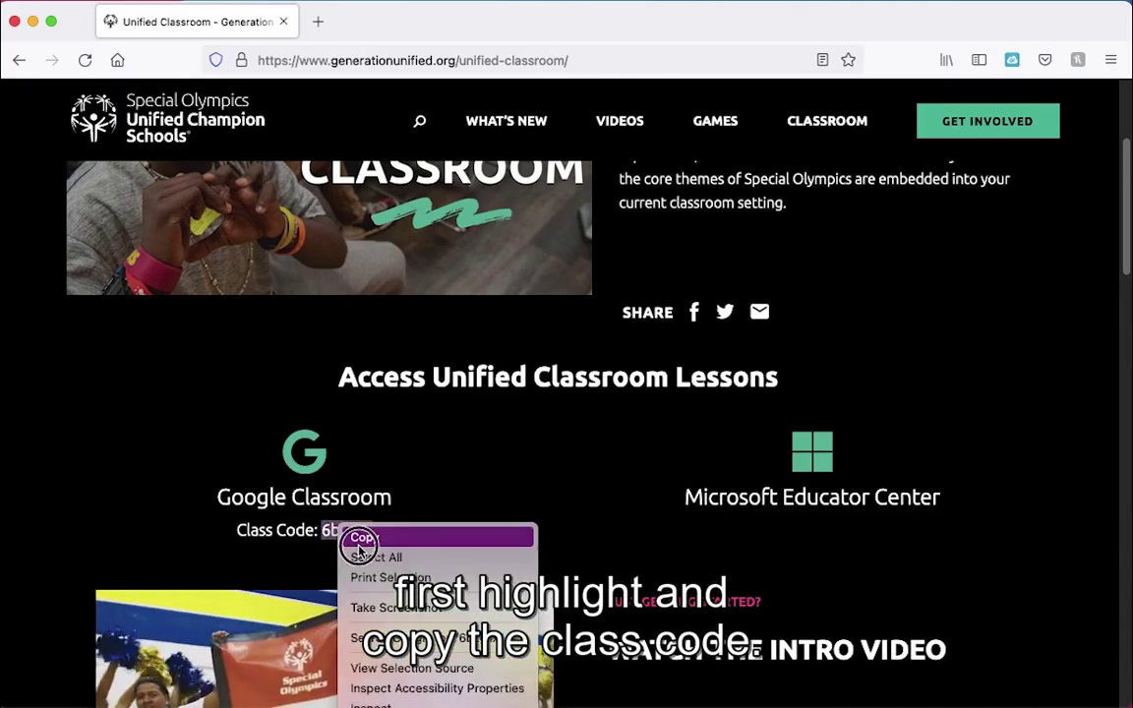
click(351, 537)
click(304, 462)
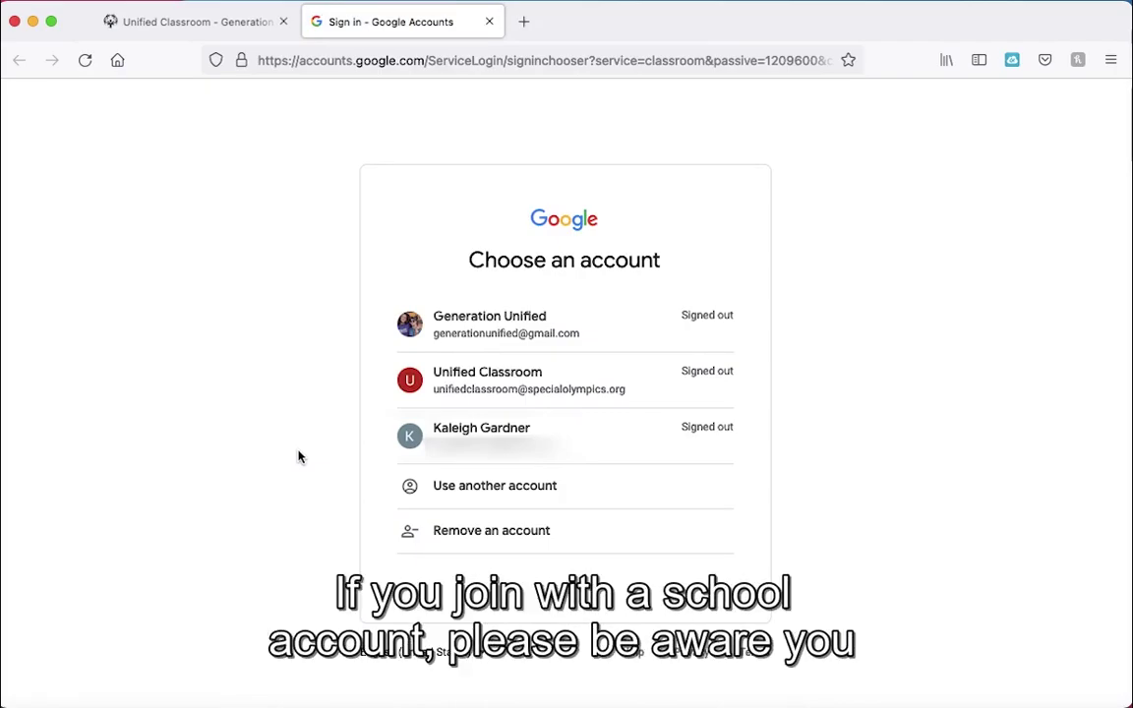
Sign in to Google Classroom with the personal Google account and its password
click(479, 432)
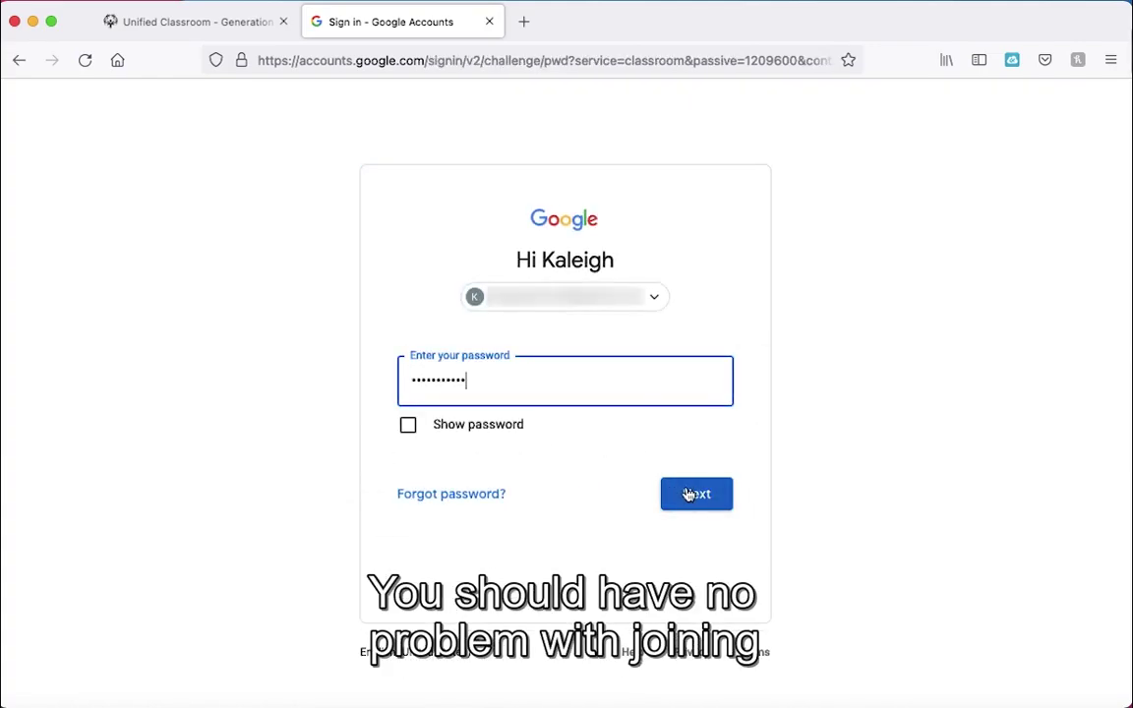
click(690, 494)
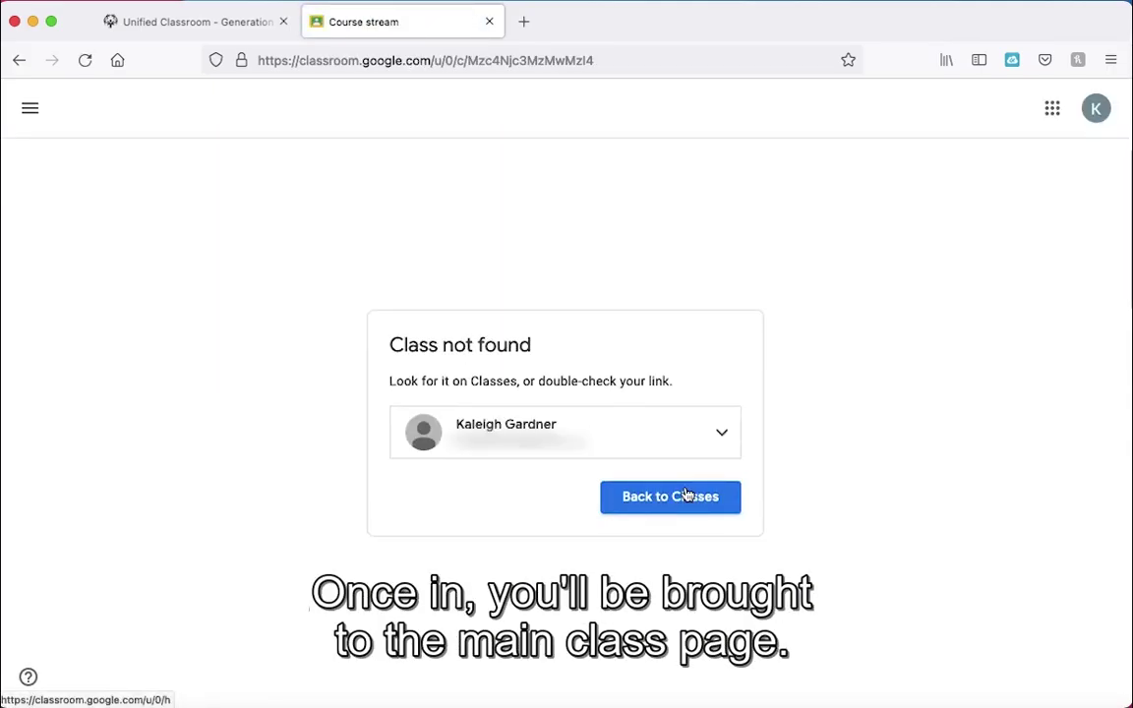
click(690, 501)
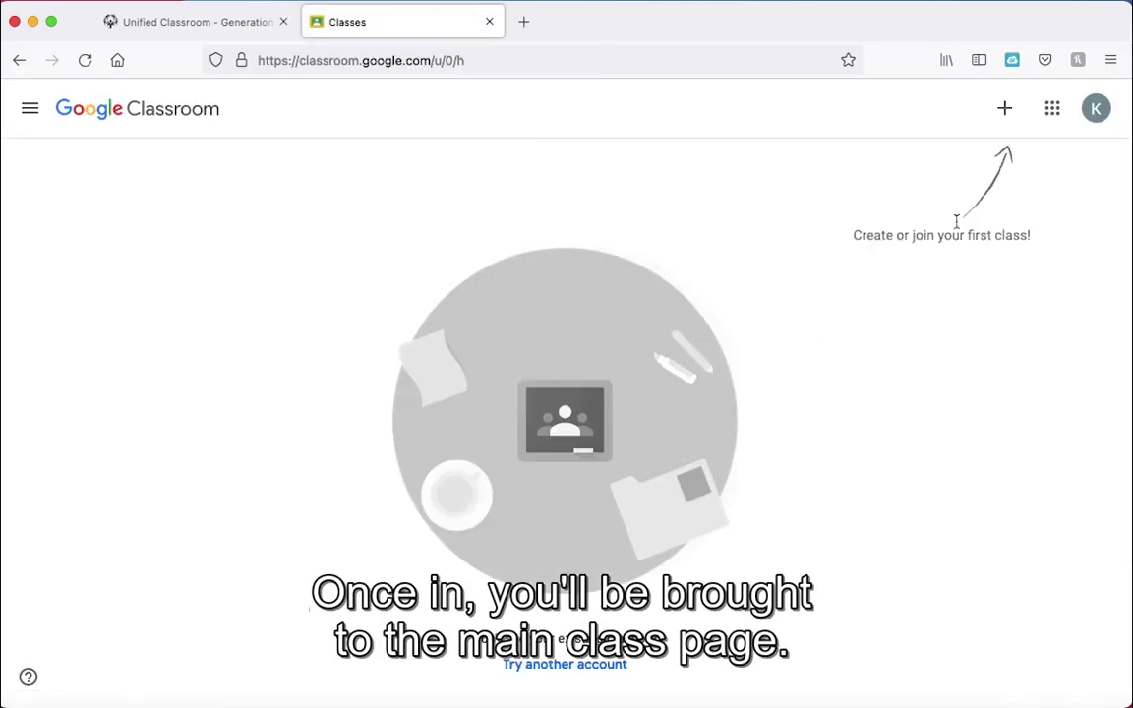
click(1005, 110)
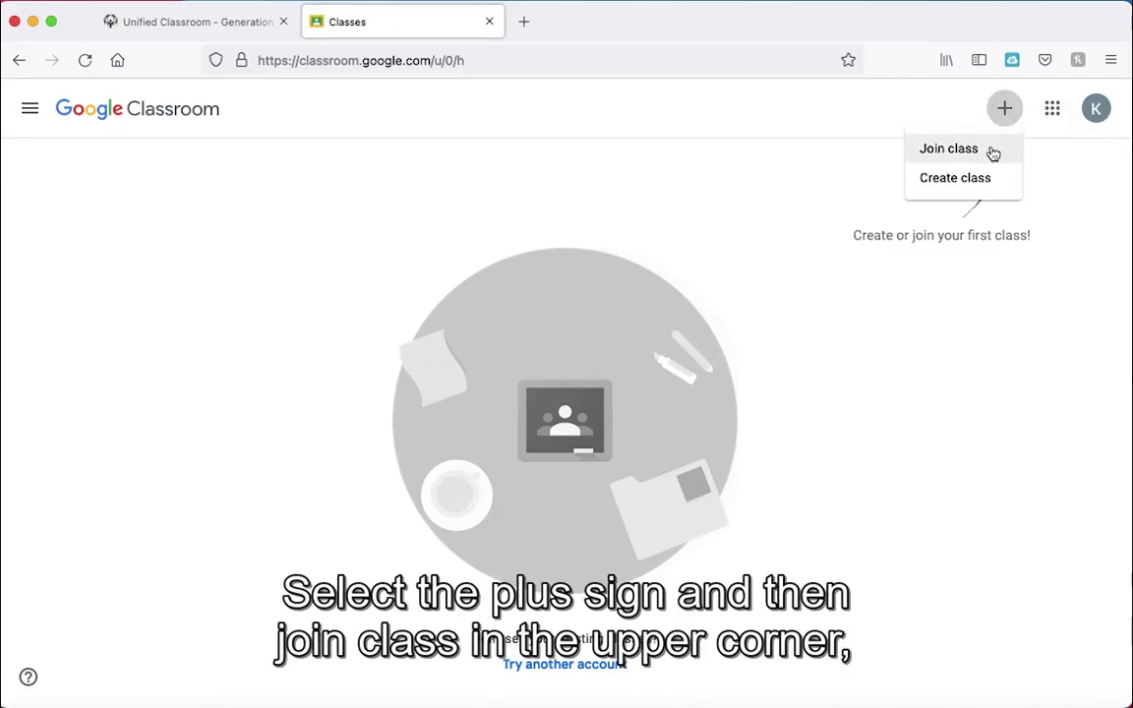
click(992, 150)
click(420, 389)
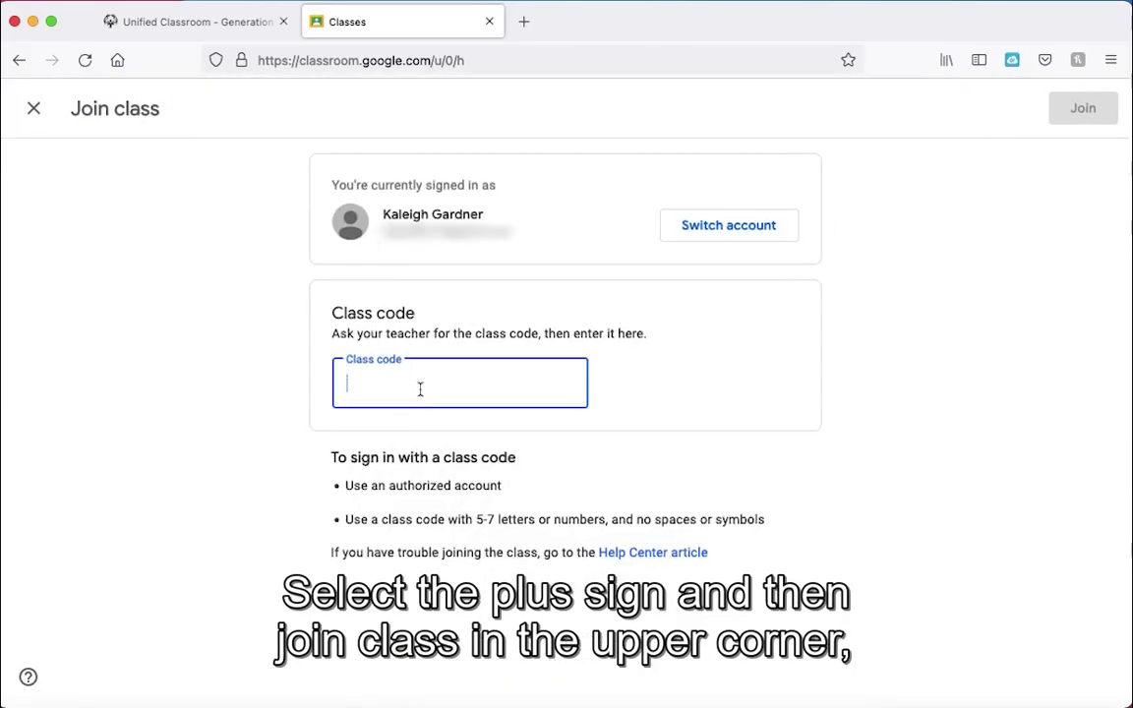
right_click(420, 390)
click(458, 487)
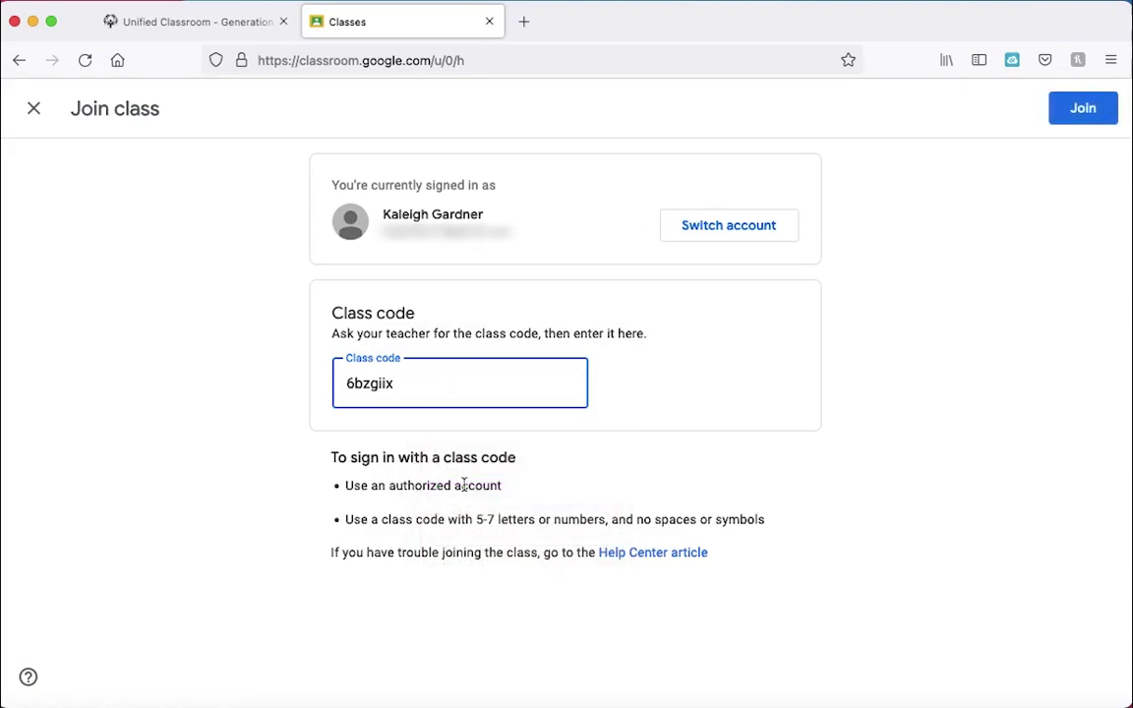
click(1068, 112)
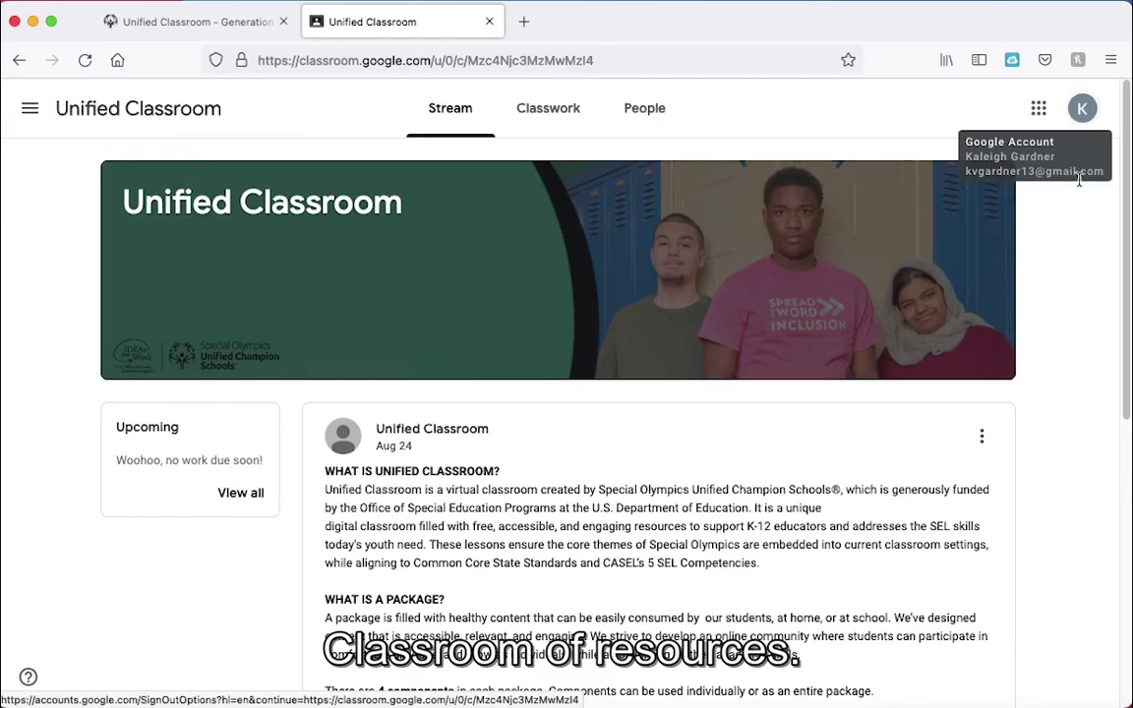
Scroll down and back up through the Unified Classroom stream's welcome post
drag(1126, 215, 1128, 463)
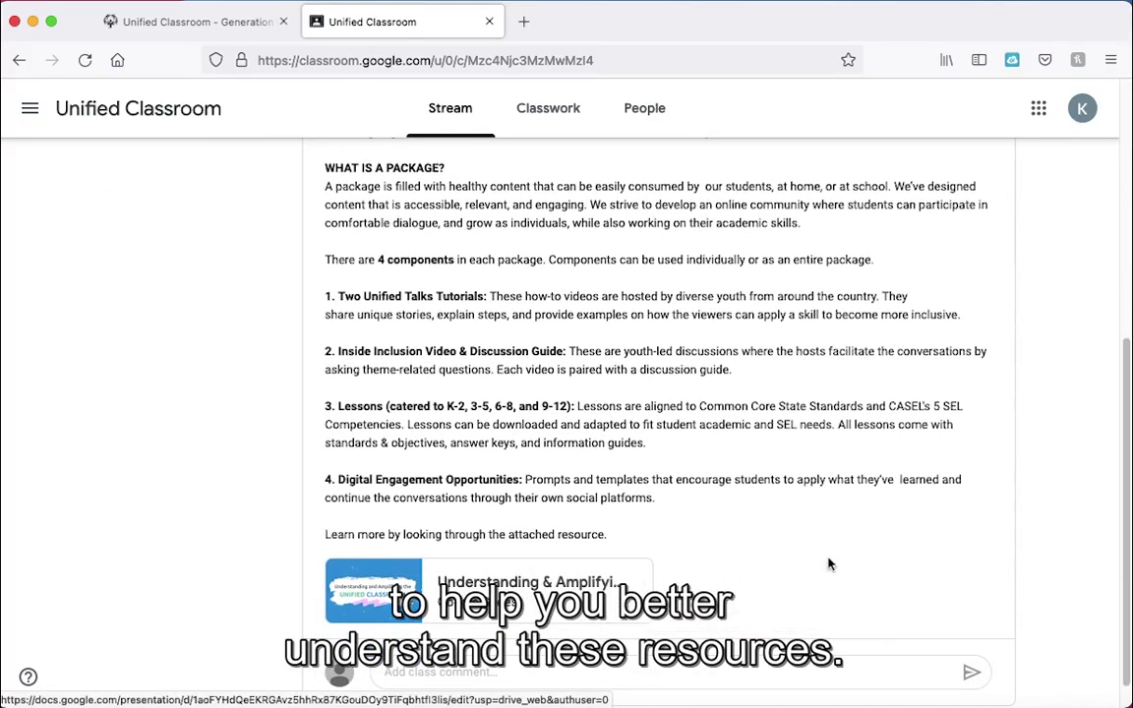
drag(1121, 493, 1127, 210)
Show the Unified Classroom Classwork page scrolled down to the Teamwork topic's lessons
click(557, 113)
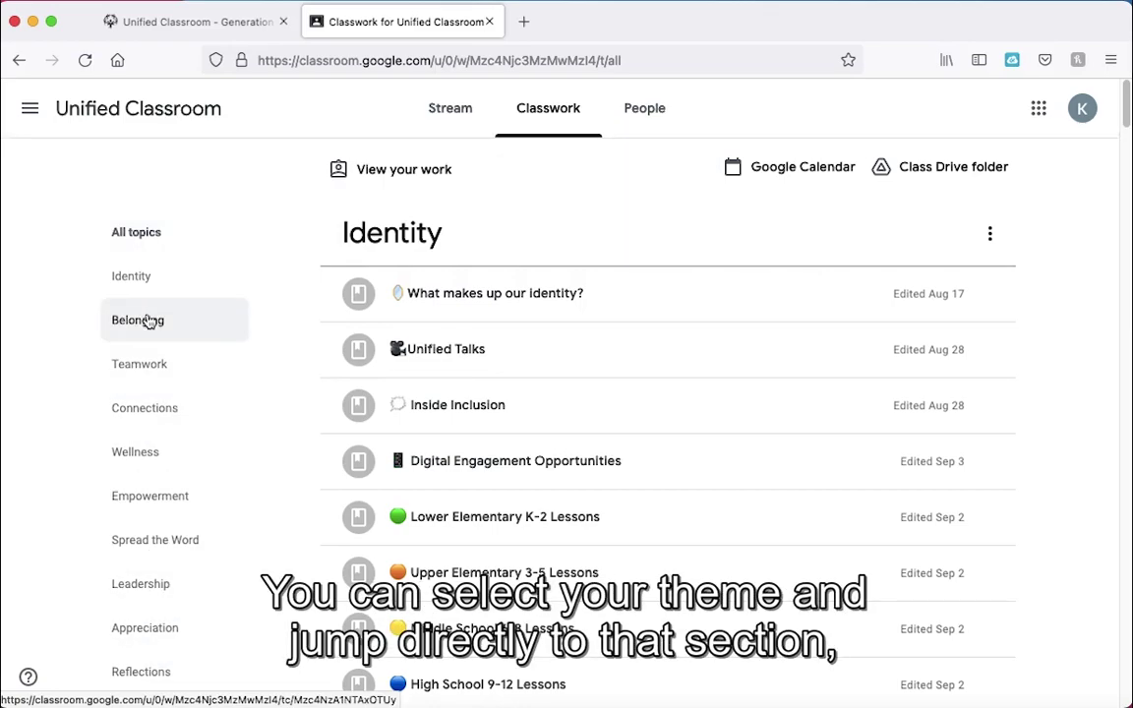
drag(1126, 110, 1129, 176)
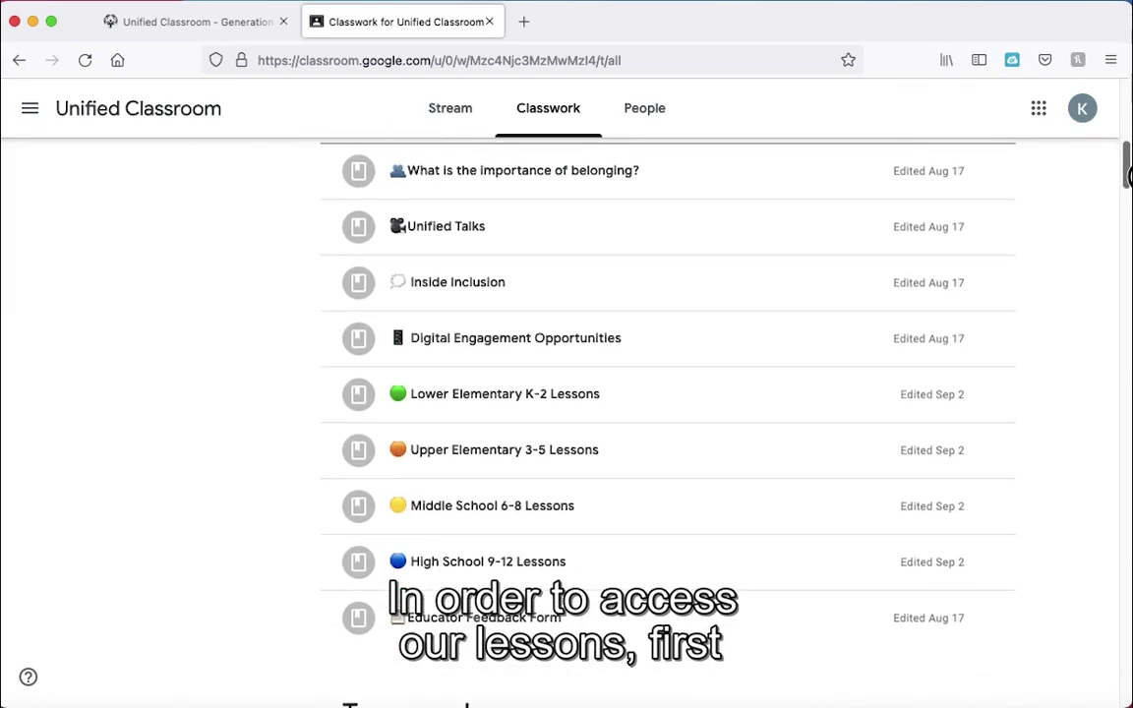
drag(1126, 169, 1127, 215)
Expand Upper Elementary 3-5 Lessons and open its Objectives & Standards Google Doc
click(614, 515)
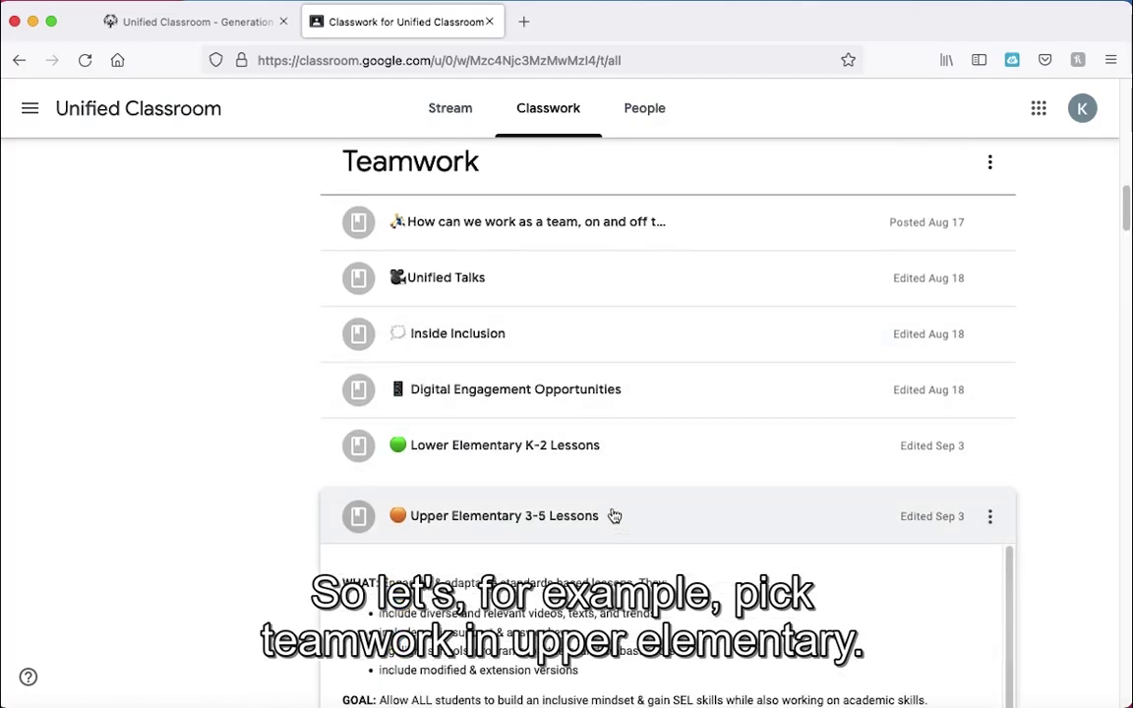
drag(1122, 193, 1131, 229)
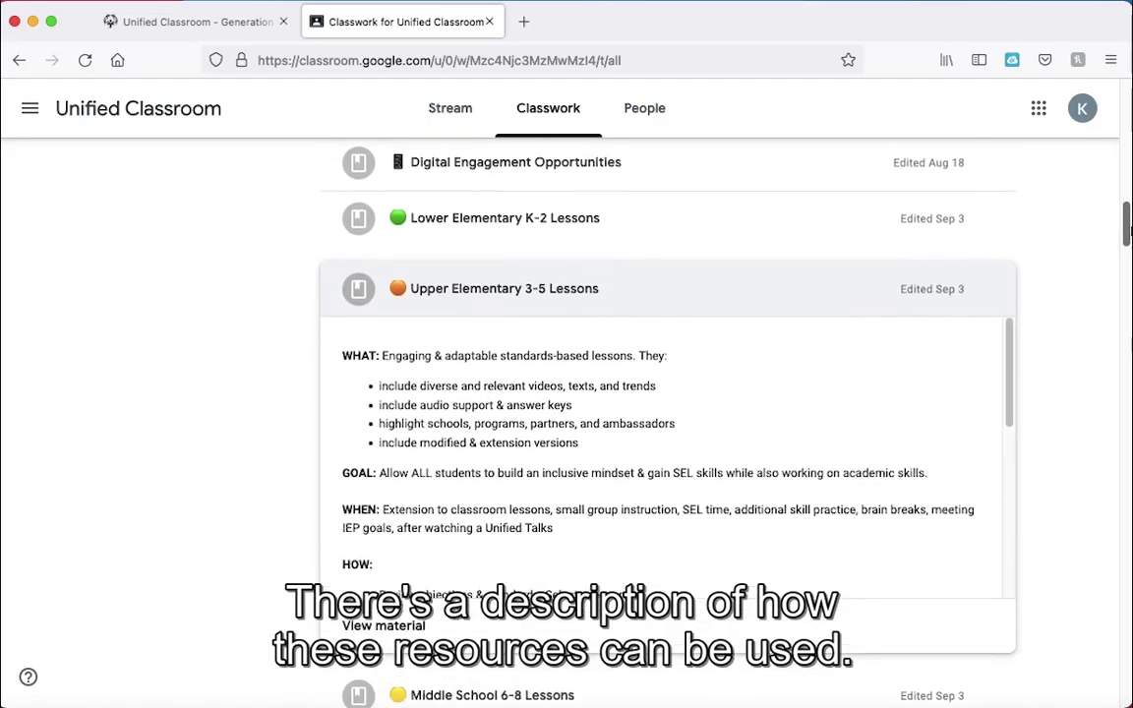
drag(1008, 353, 1004, 523)
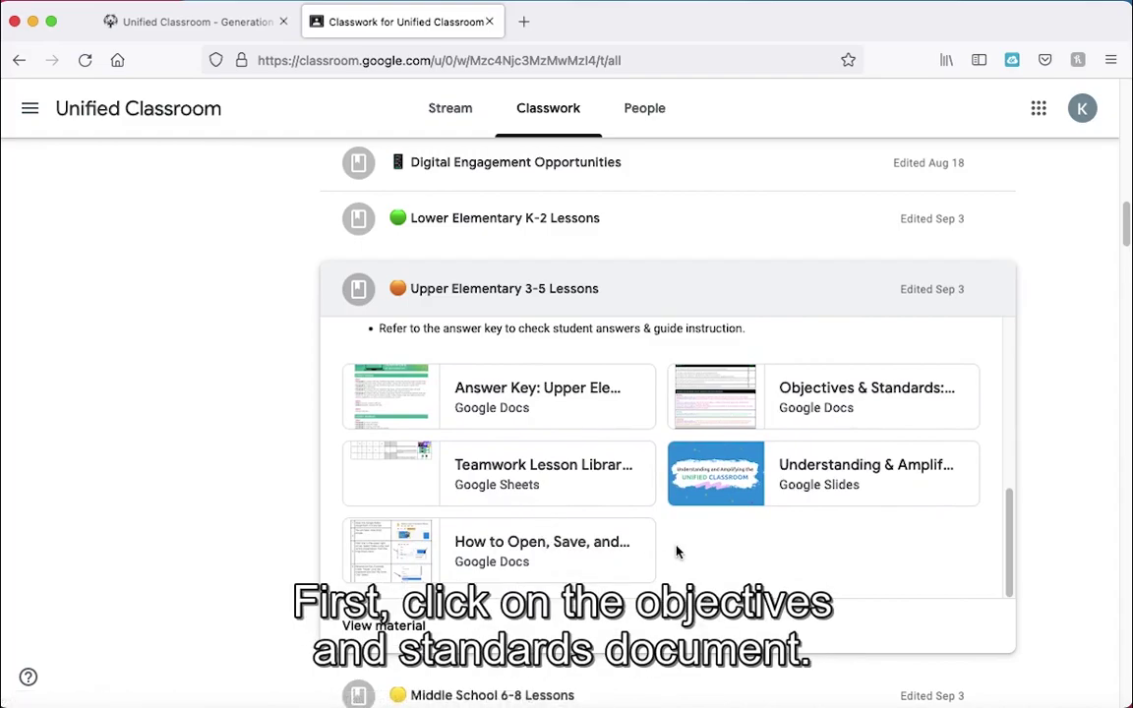
click(827, 406)
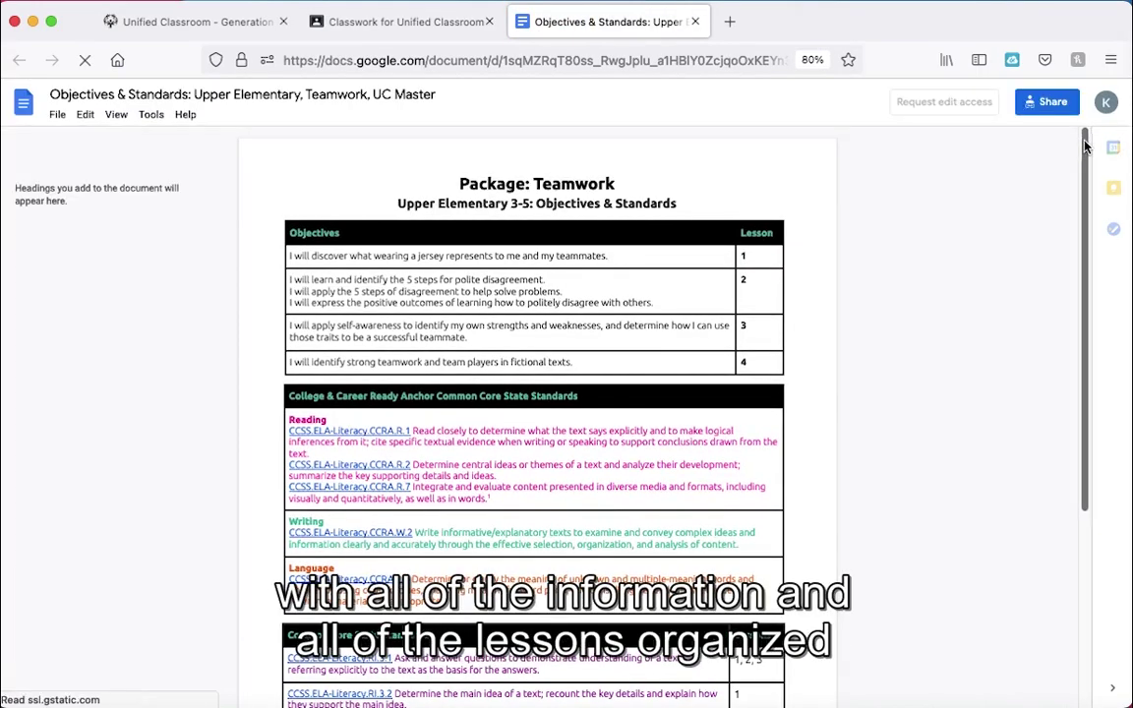
Scroll through the Teamwork Objectives & Standards document, then return to the Classwork tab
click(1086, 143)
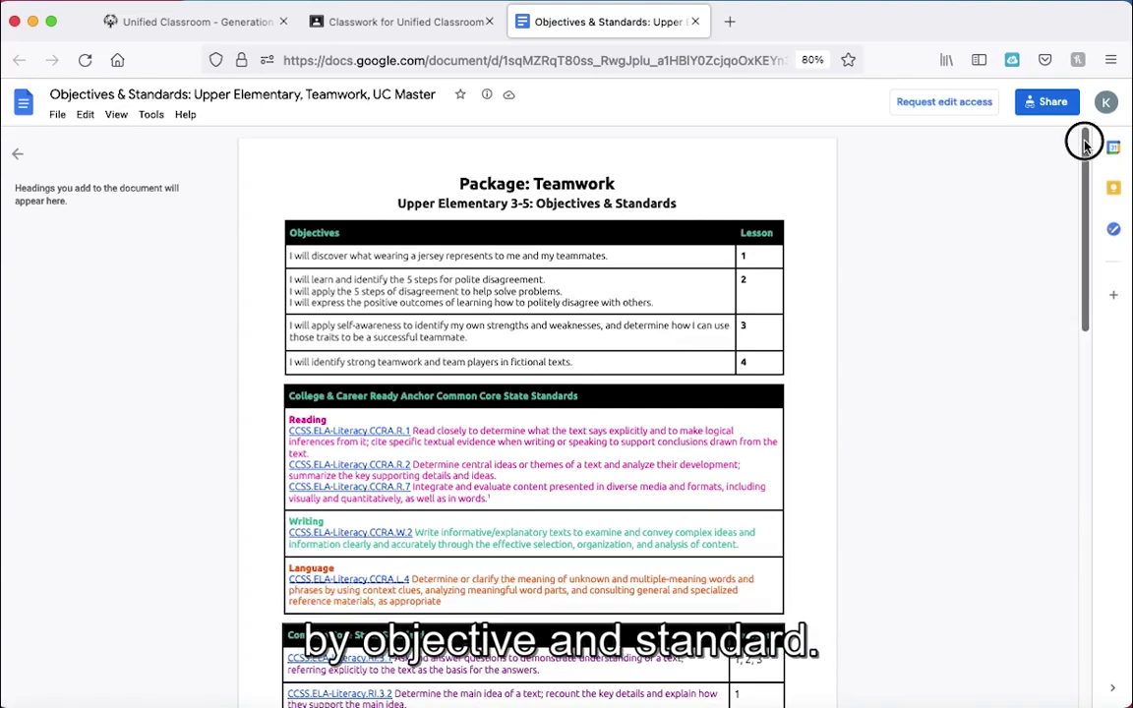
drag(1086, 145, 1085, 335)
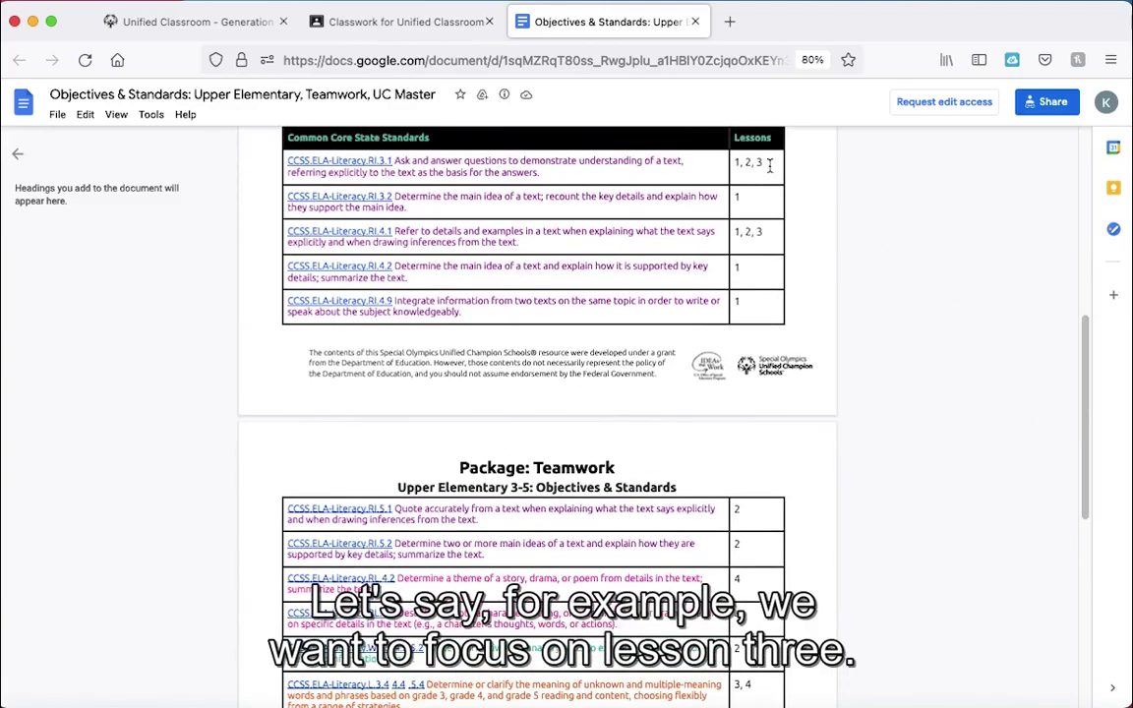
click(456, 23)
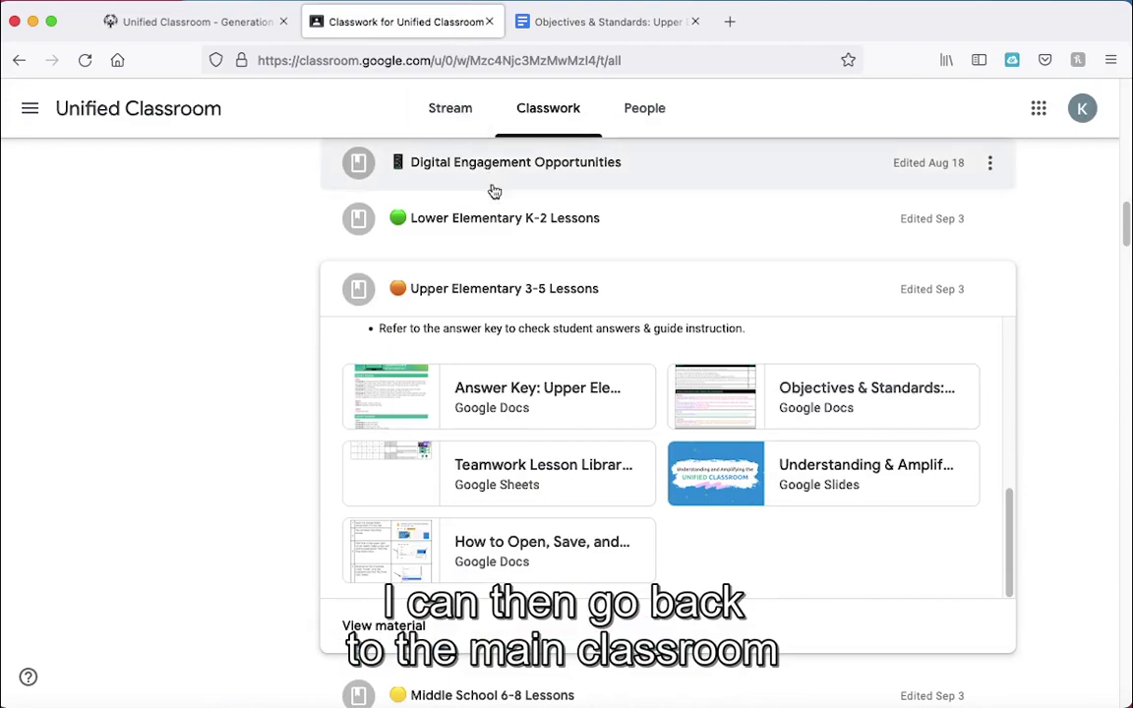
Open the Teamwork Lesson Library: Upper Elementary spreadsheet attachment
click(554, 487)
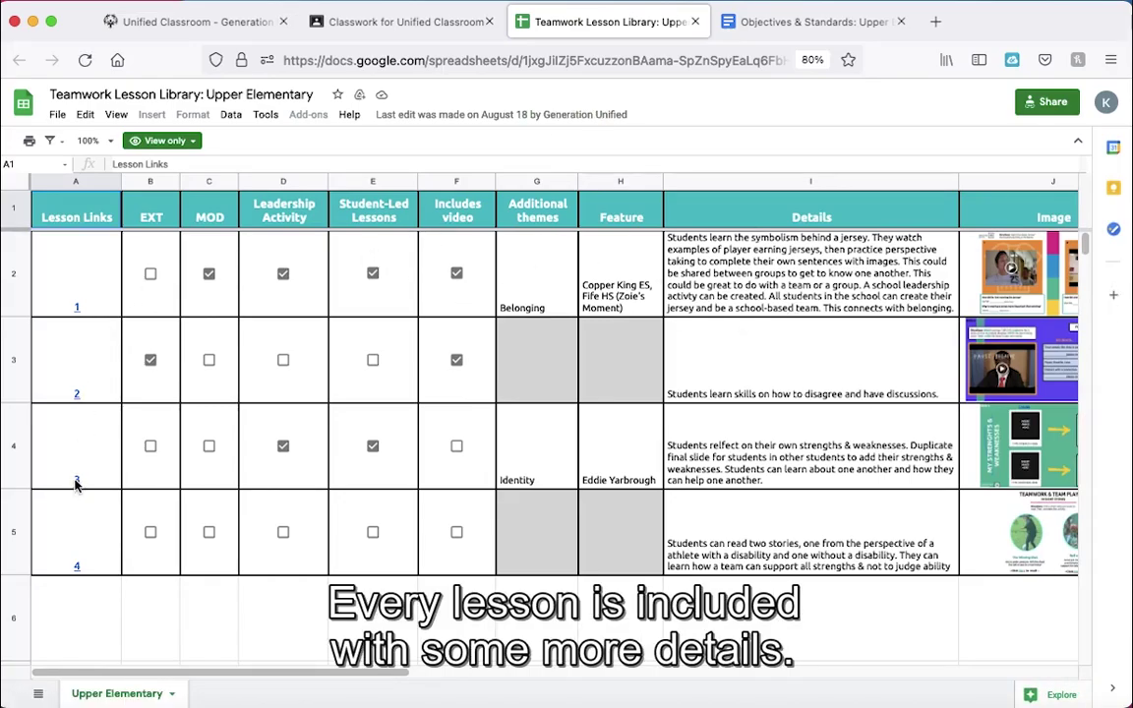
Follow the lesson 3 link to the Upper Elementary Lesson 3 Drive folder
mouse_move(76, 482)
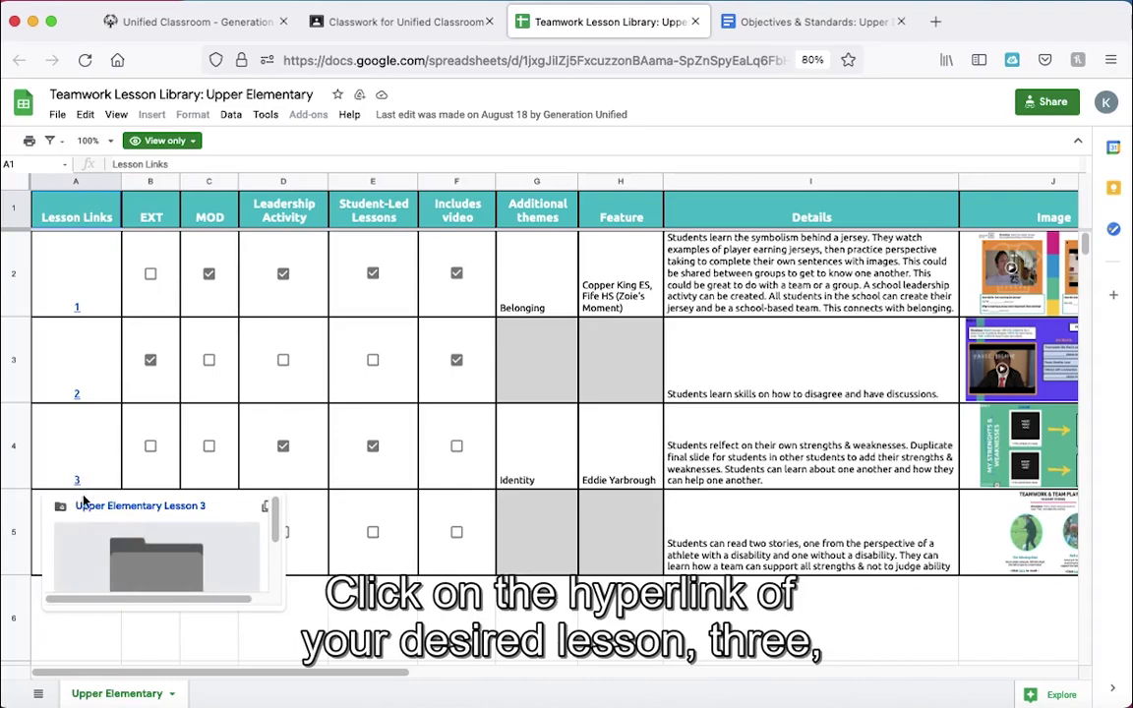
click(84, 504)
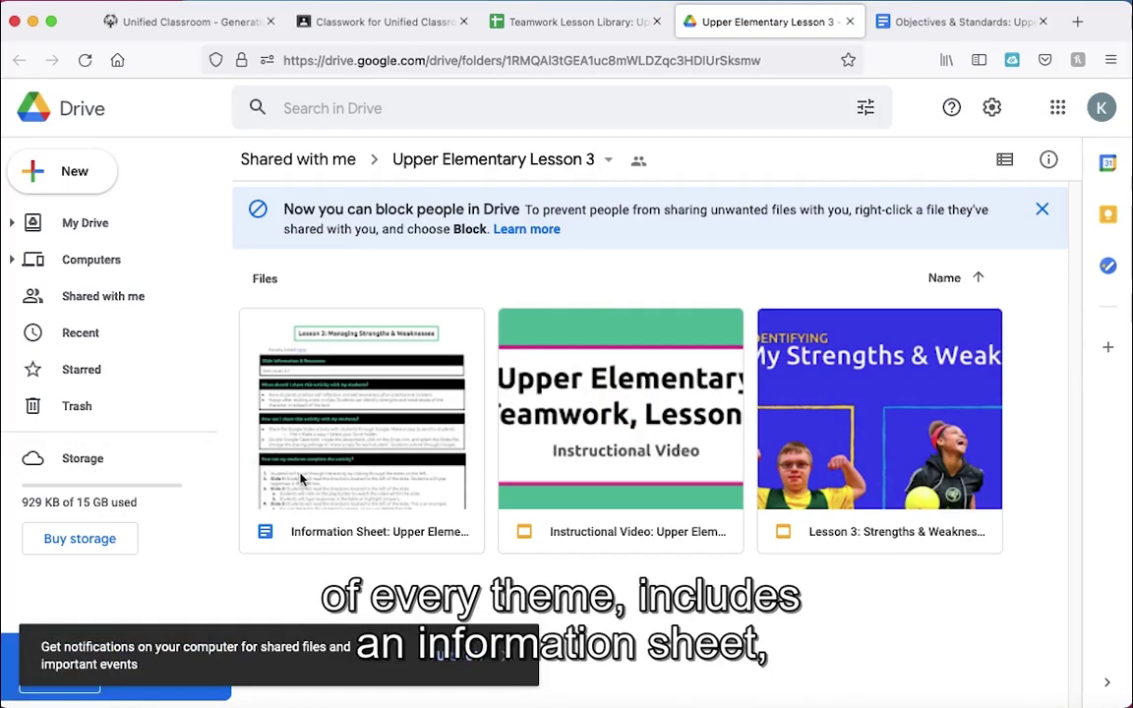
Open the Lesson 3: Strengths & Weaknesses slide deck from the folder
double_click(897, 522)
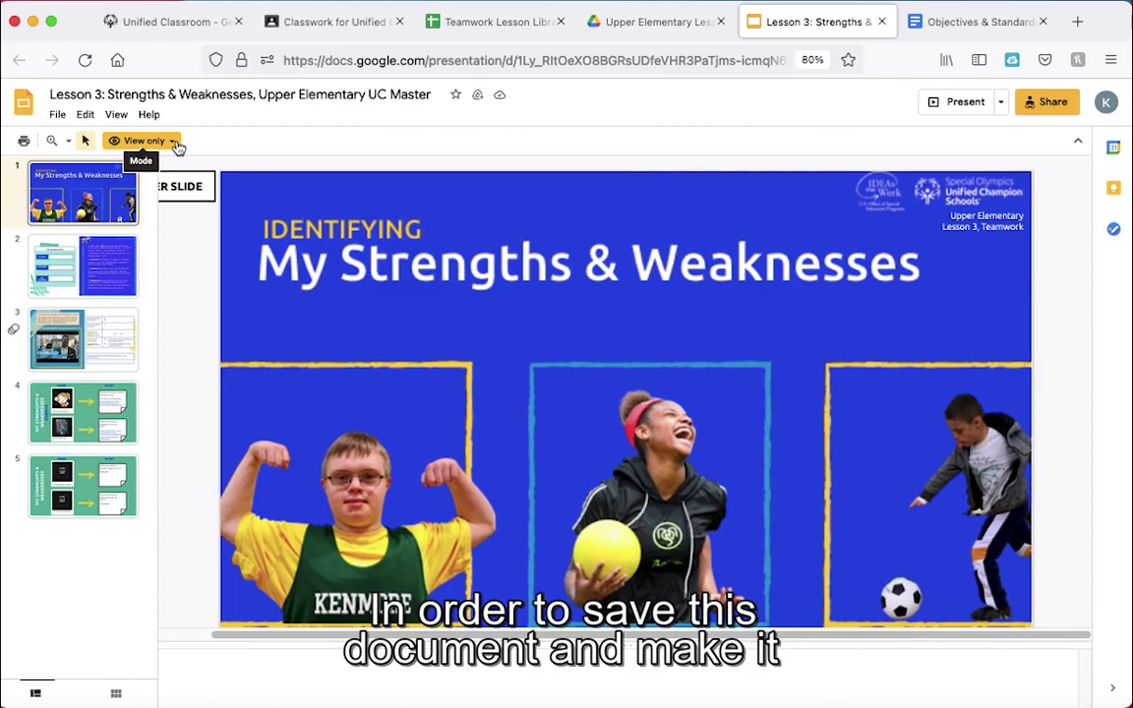
Make a copy of the entire presentation named 'Strengths Lesson' and save it in My Drive
click(55, 113)
mouse_move(119, 228)
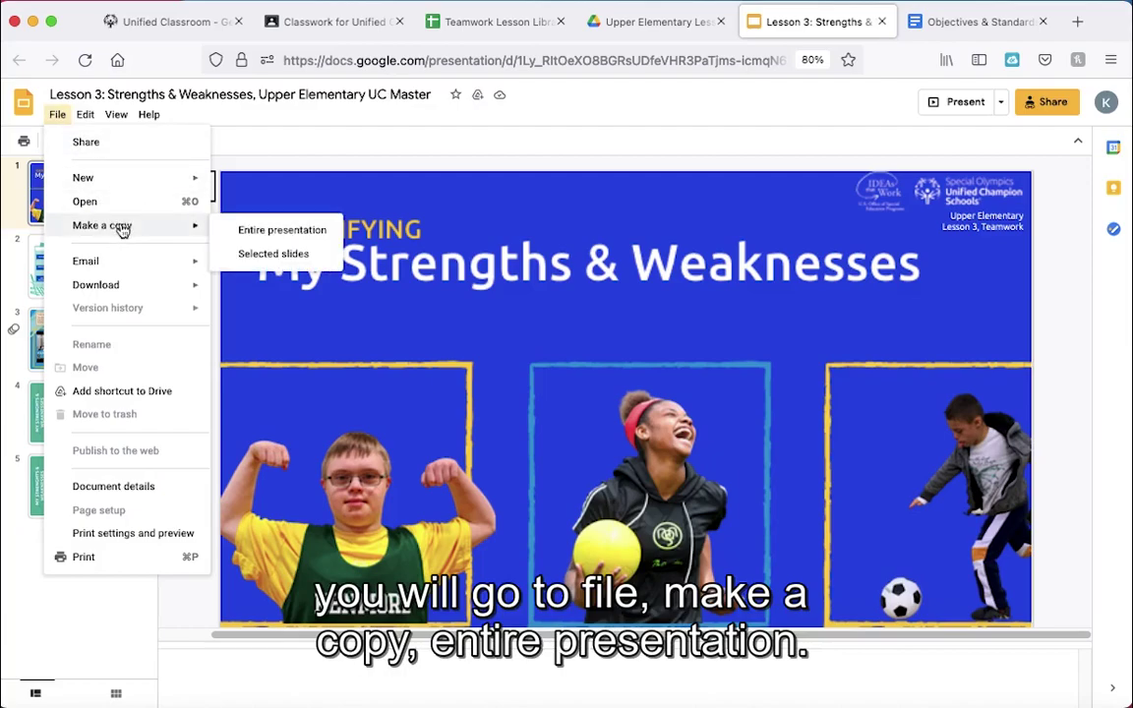
click(240, 232)
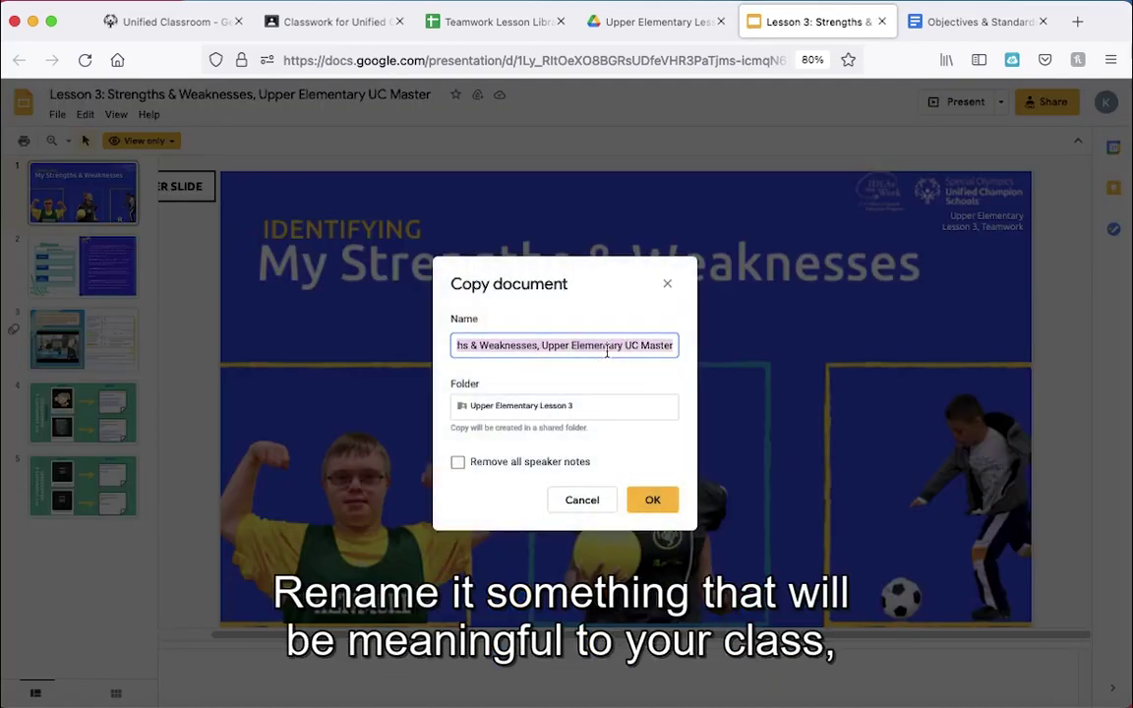
key(BackSpace)
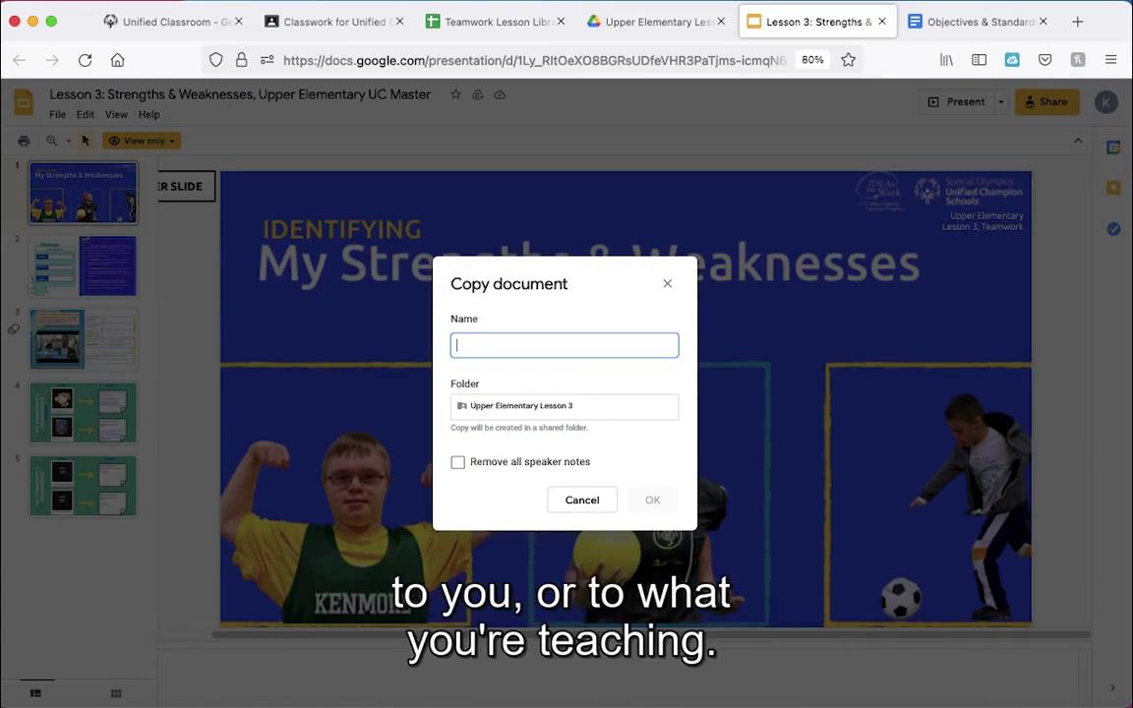
text(Strengths Lesson)
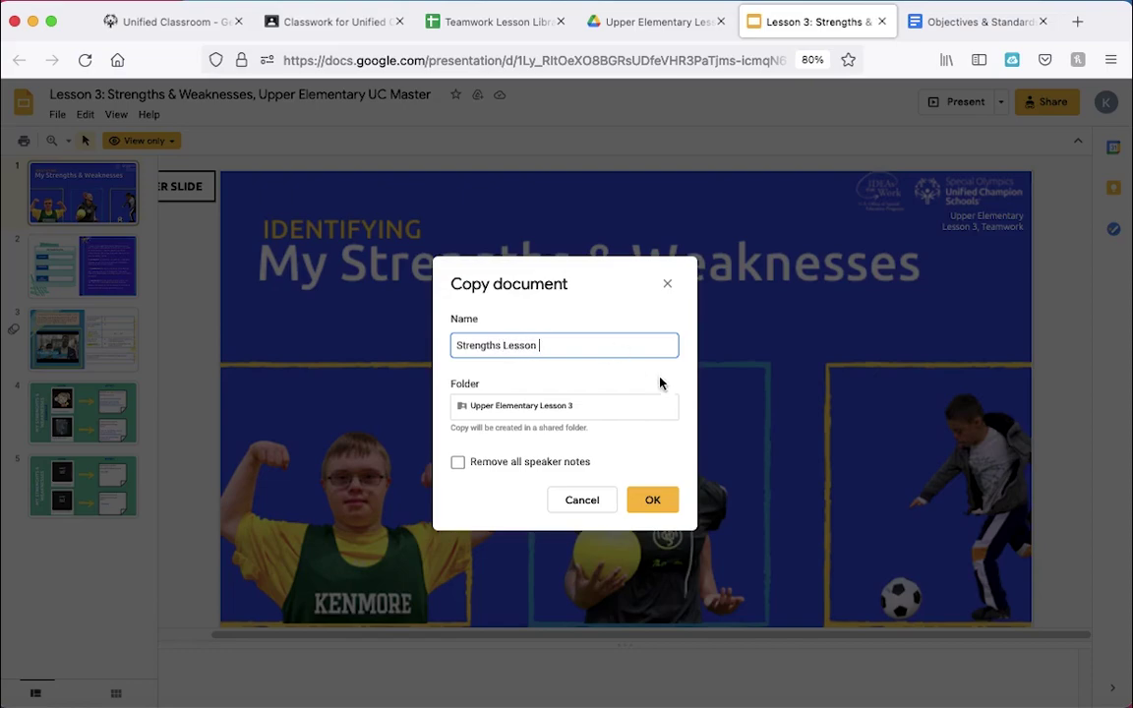
click(632, 406)
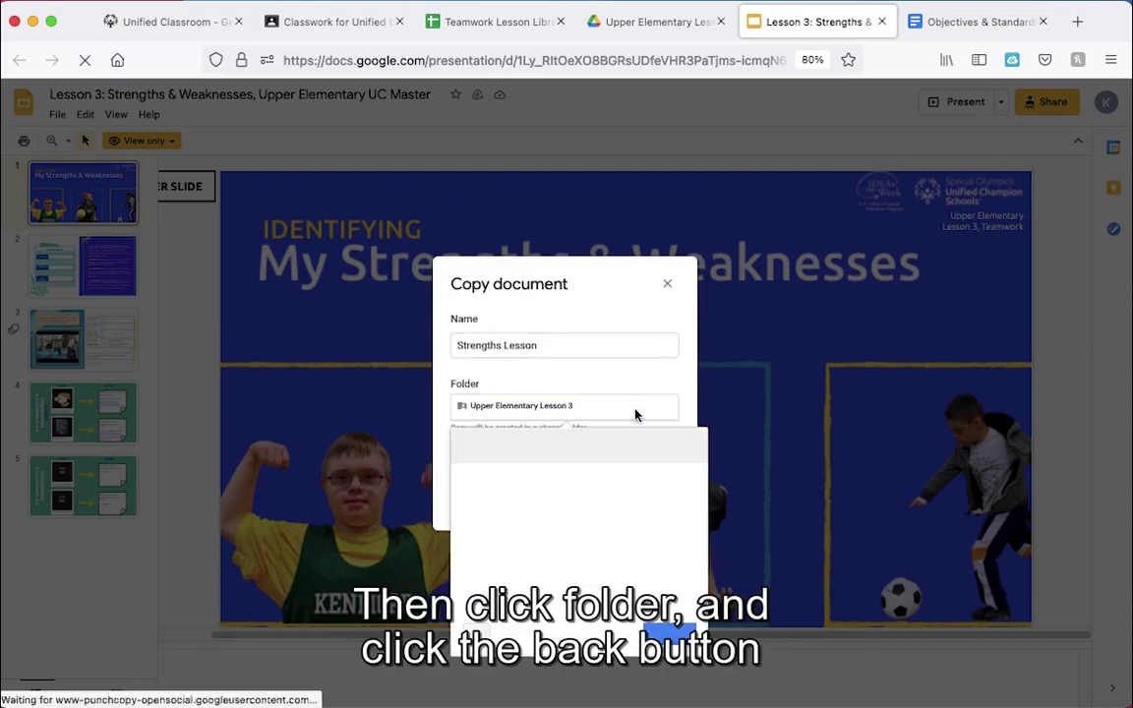
click(471, 448)
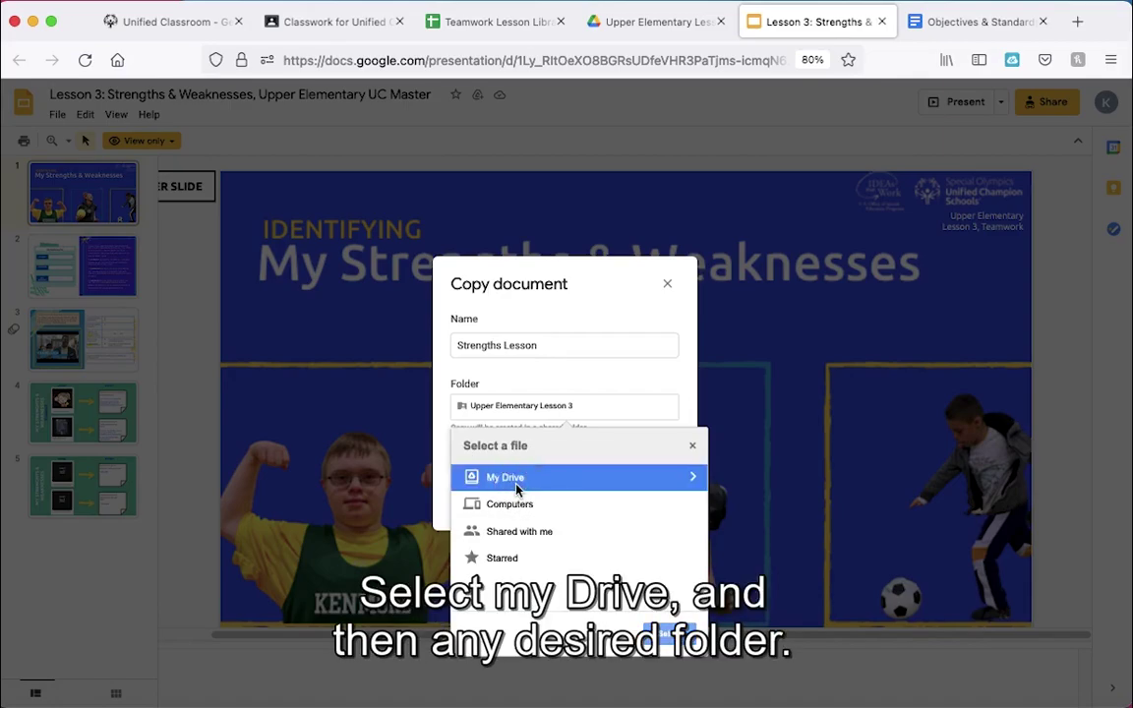
click(516, 489)
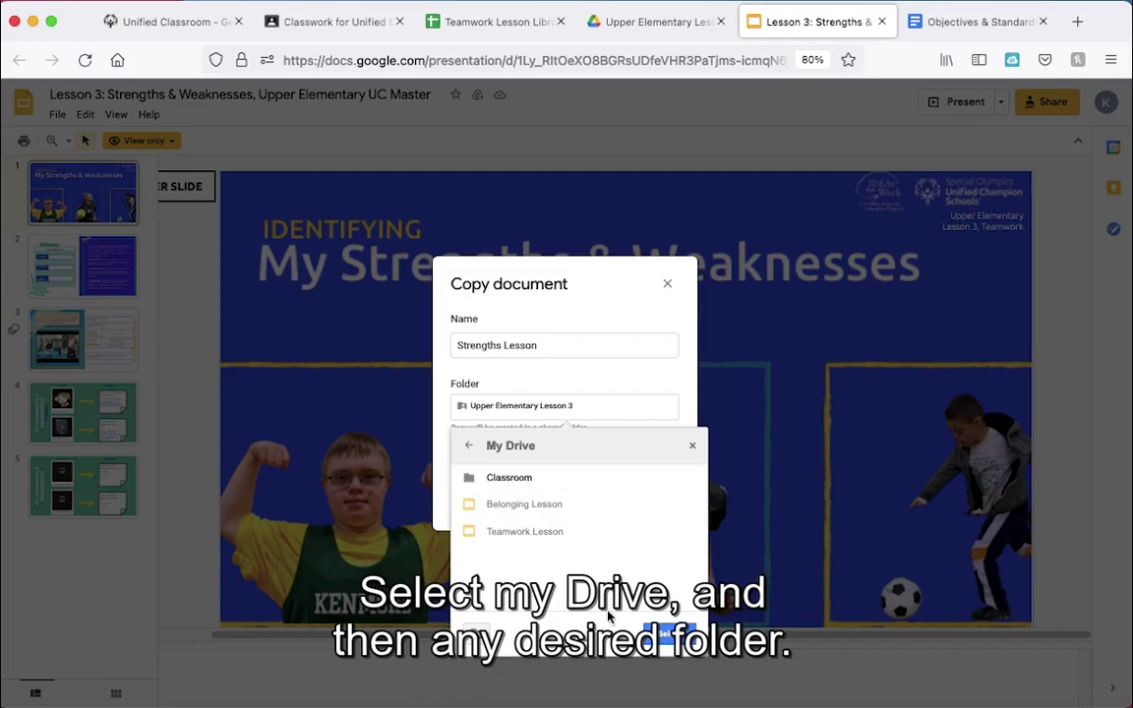
click(662, 637)
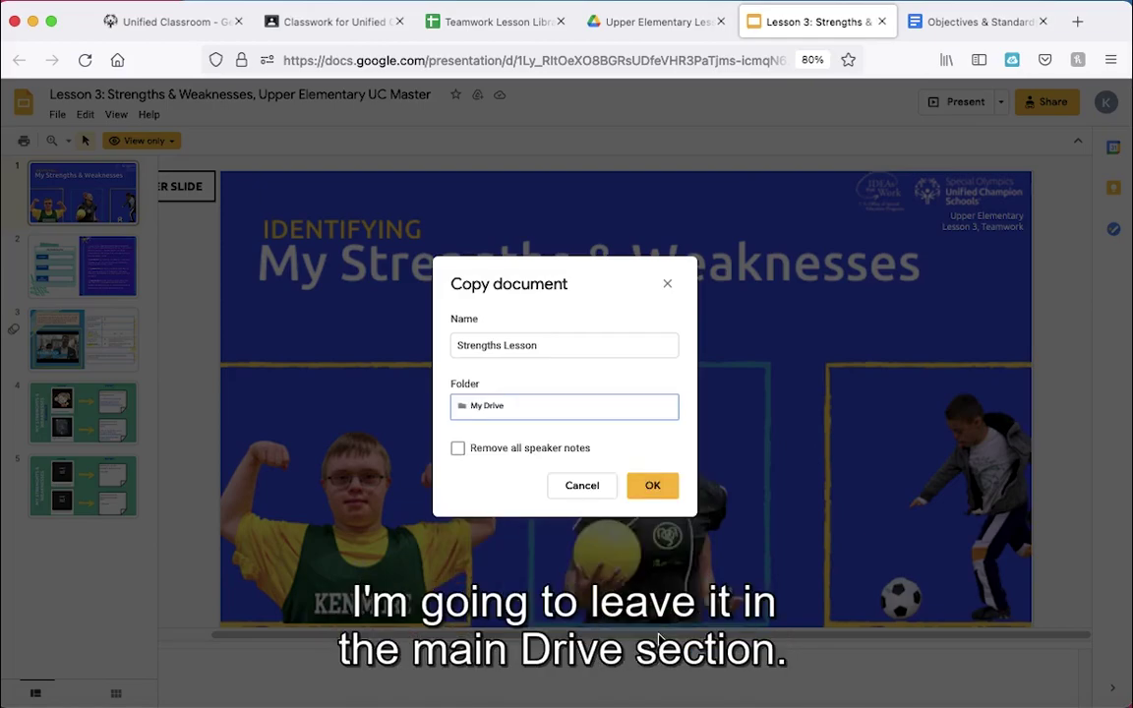
click(652, 484)
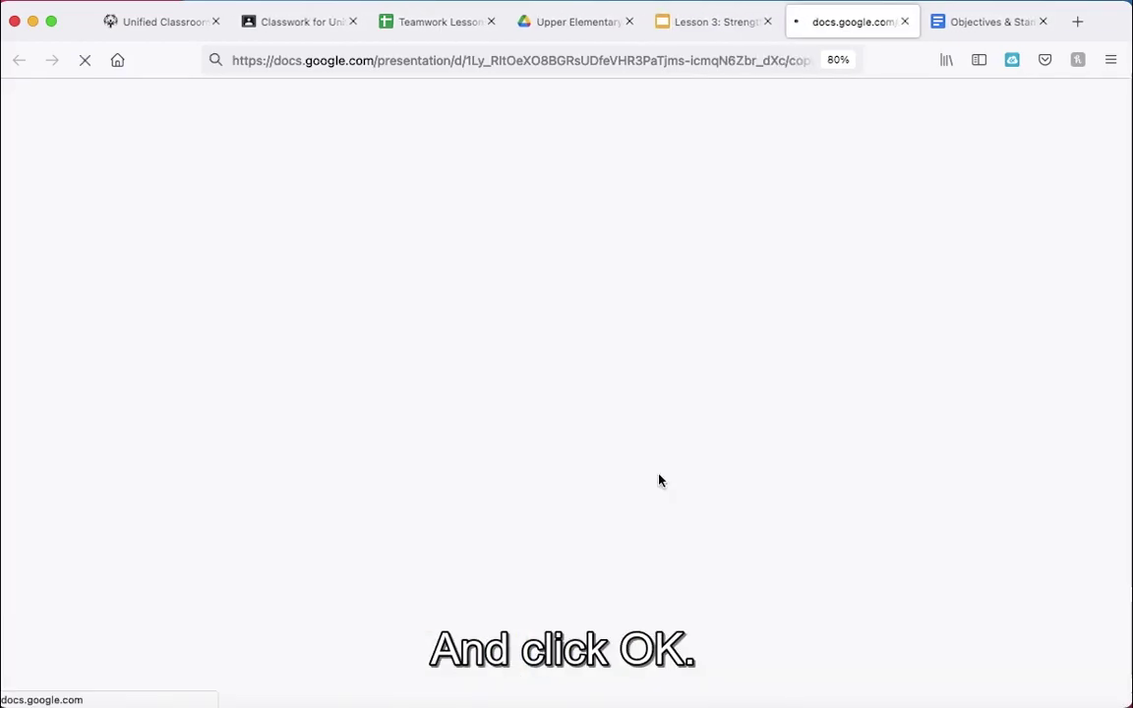
Close the original Lesson 3 tab and delete the last Eddie question table on slide 3
click(768, 27)
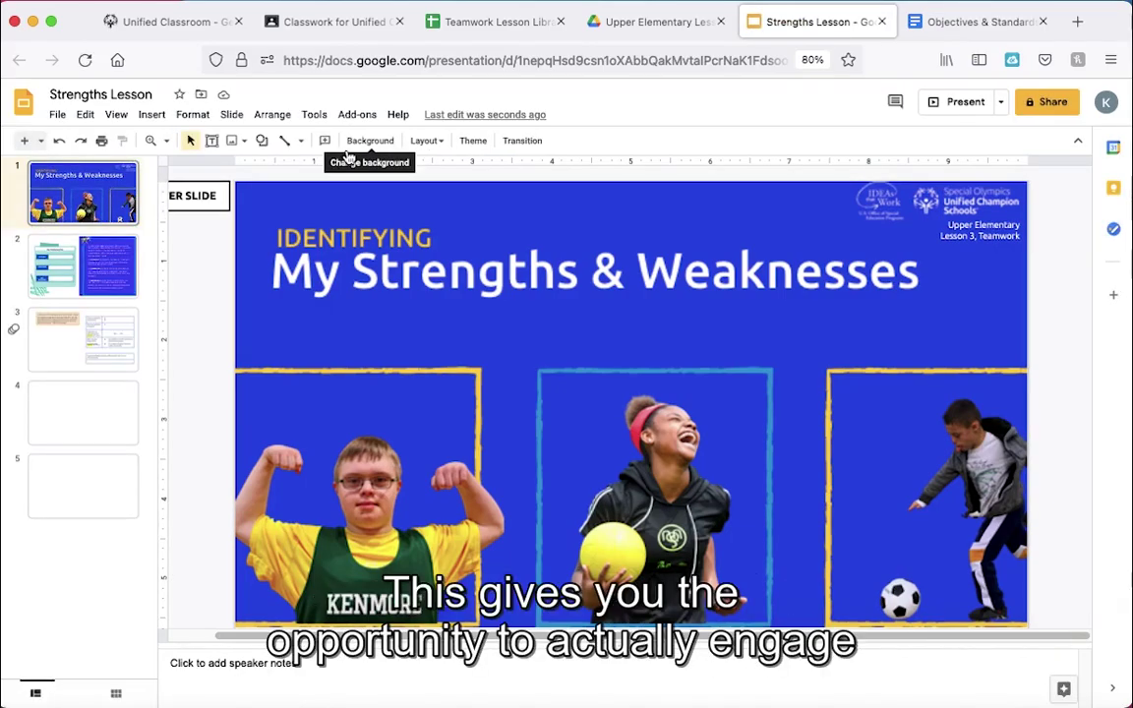
click(107, 266)
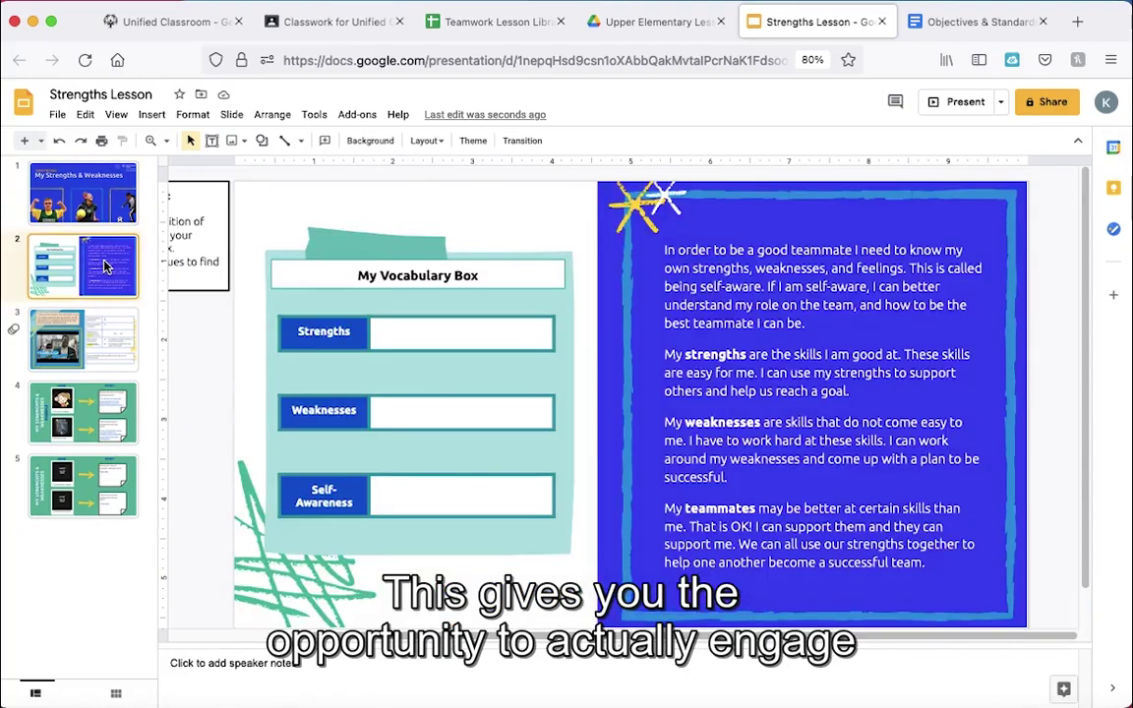
click(114, 348)
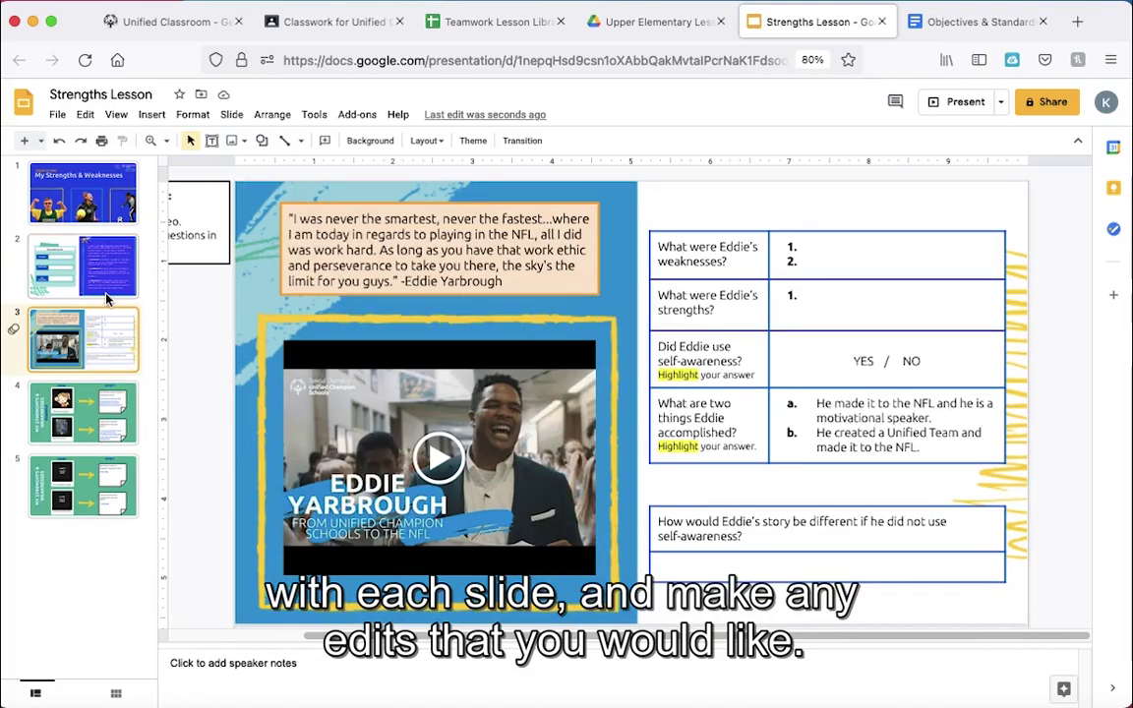
click(728, 559)
key(Delete)
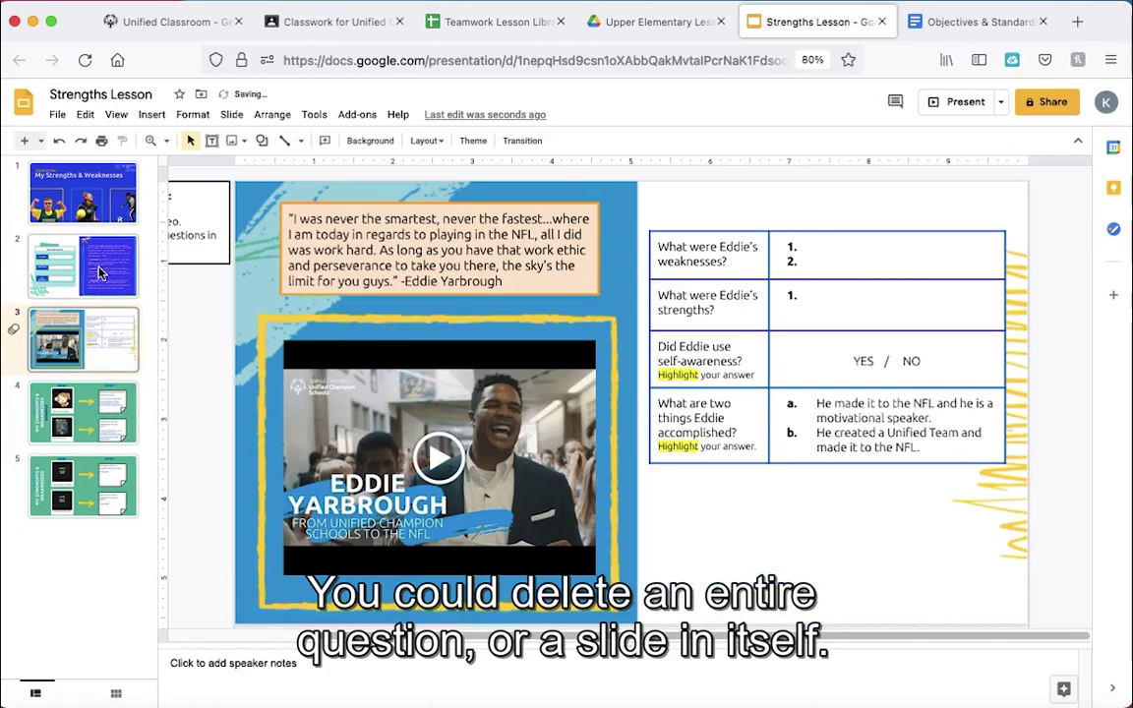
Delete the vocabulary slide from the copy and return to the Classroom tab
click(71, 230)
key(Delete)
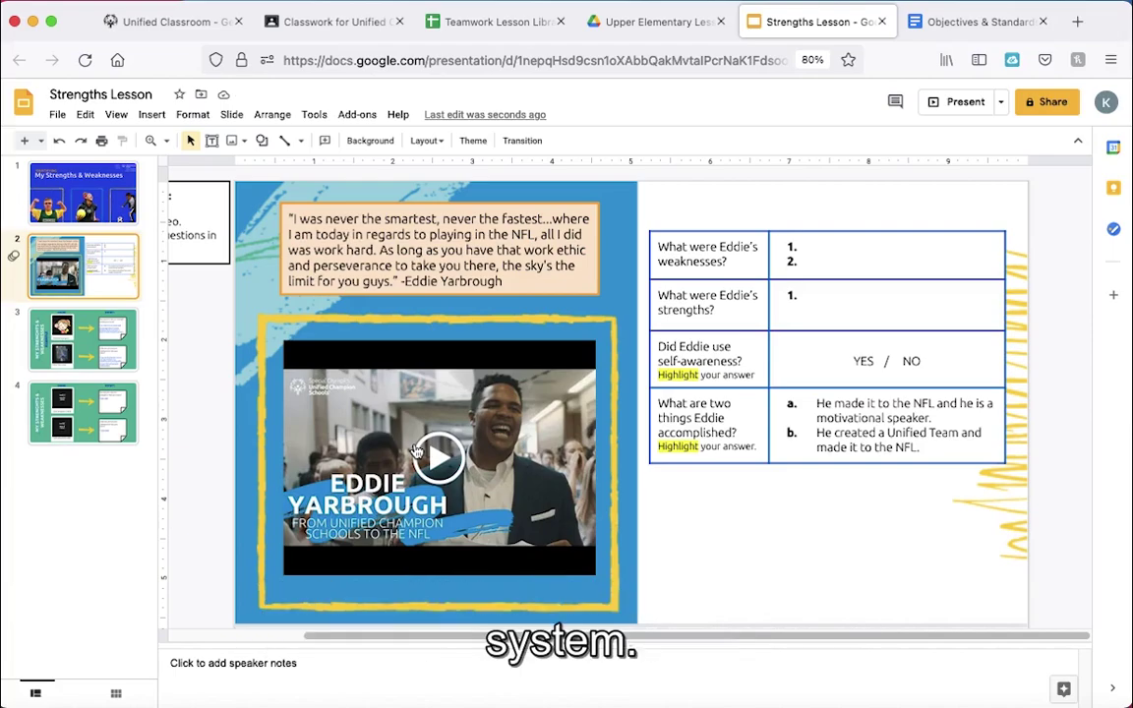
click(347, 22)
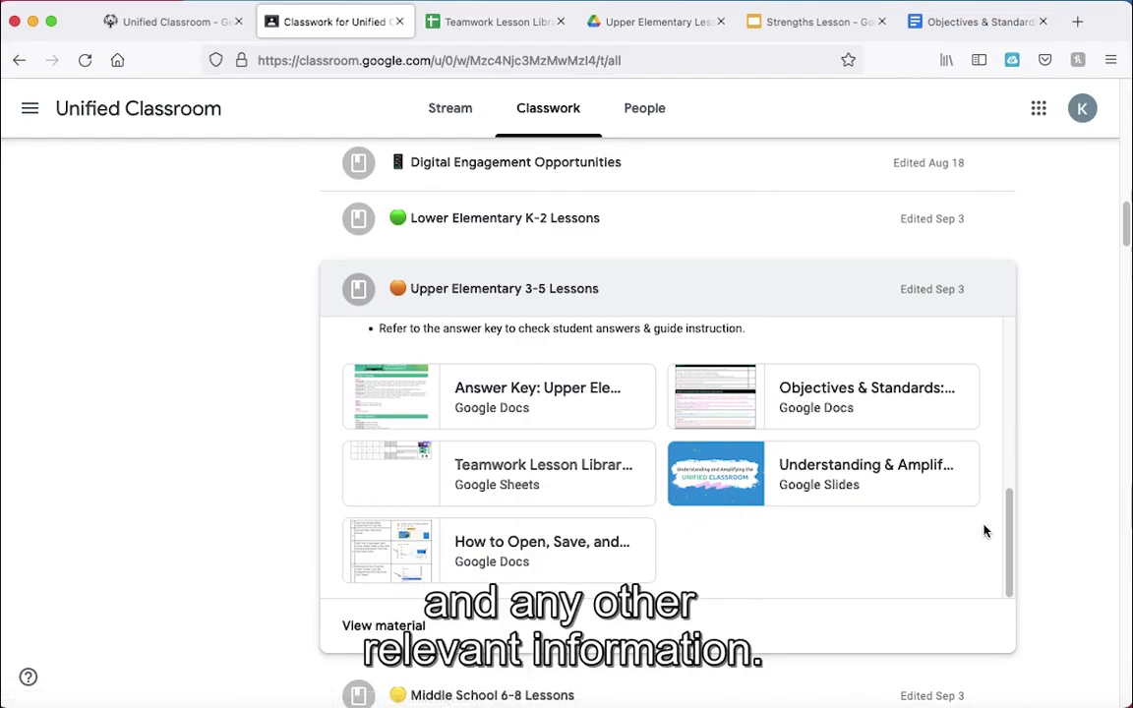
Scroll down the Classwork page to the Educator Support topic
drag(1128, 214, 1119, 682)
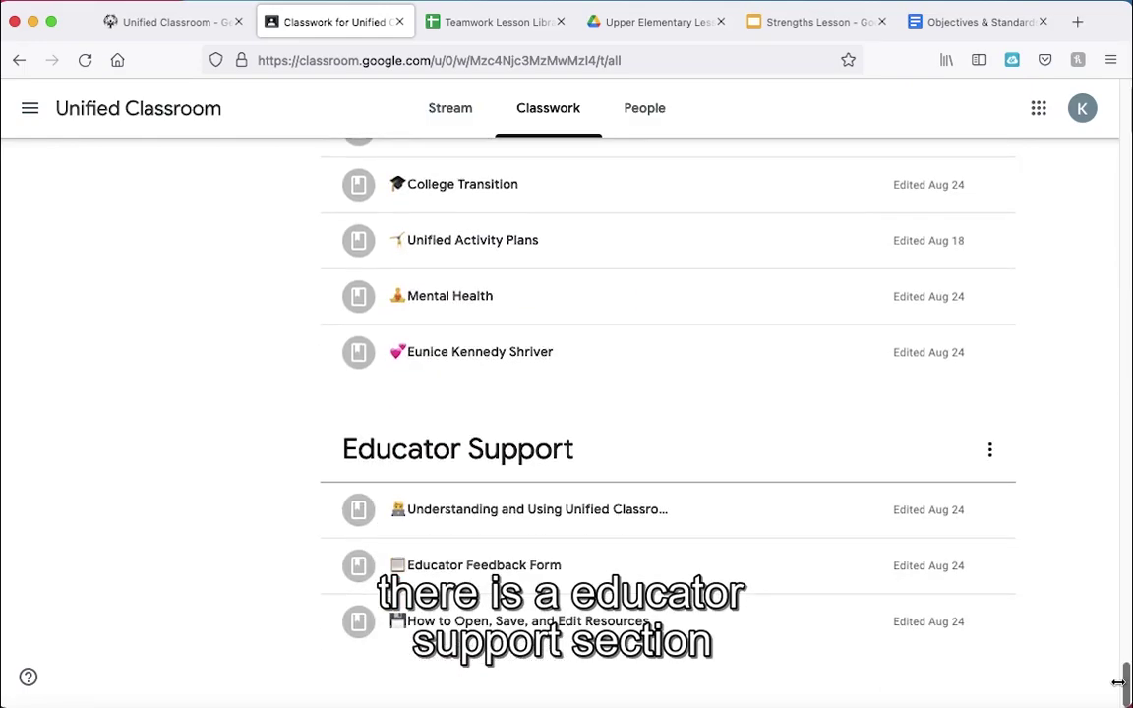